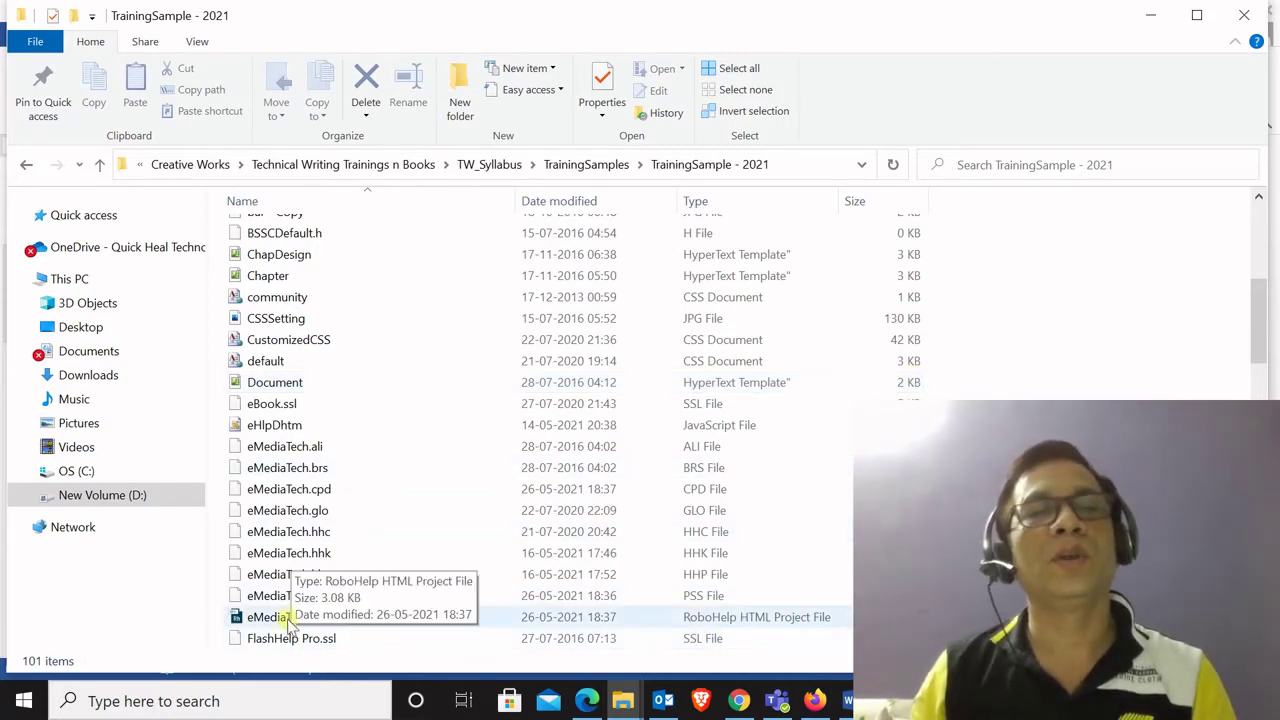
{"action": "scroll", "coordinate": [421, 537], "scroll_direction": "up", "scroll_amount": 6}
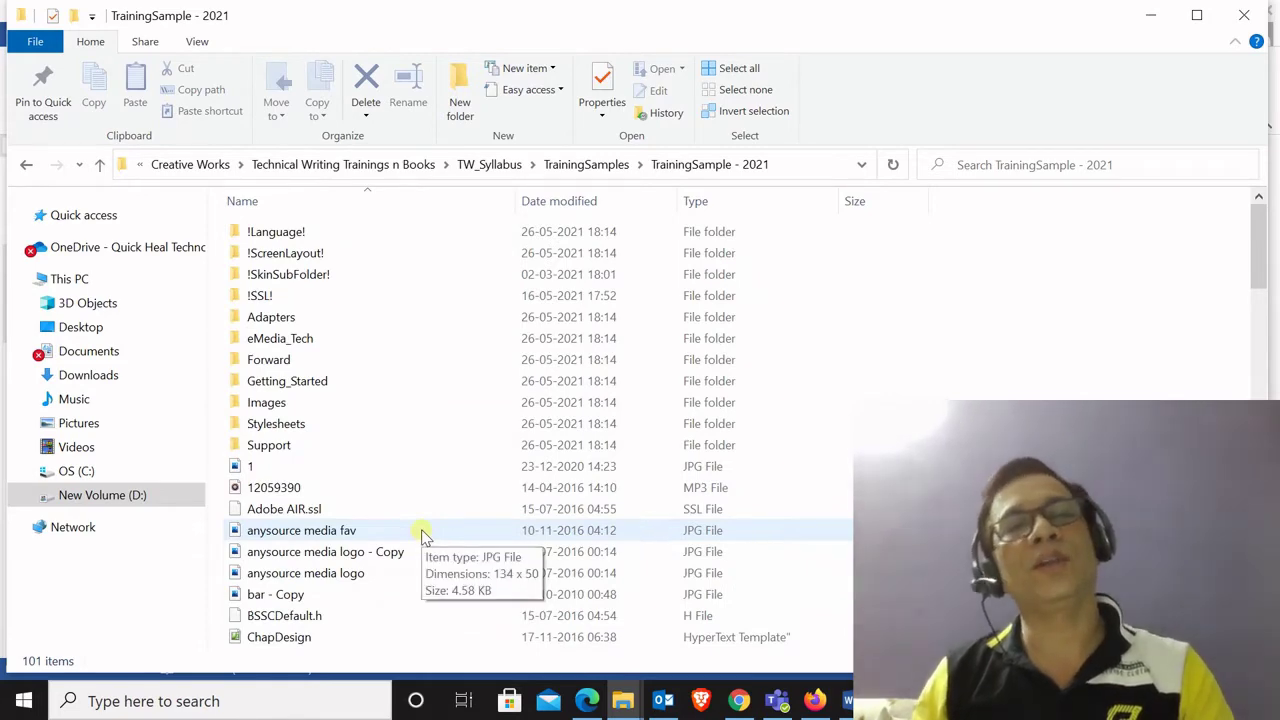
{"action": "scroll", "coordinate": [421, 537], "scroll_direction": "down", "scroll_amount": 8}
{"action": "scroll", "coordinate": [421, 537], "scroll_direction": "down", "scroll_amount": 3}
{"action": "scroll", "coordinate": [421, 537], "scroll_direction": "up", "scroll_amount": 5}
{"action": "scroll", "coordinate": [421, 537], "scroll_direction": "up", "scroll_amount": 6}
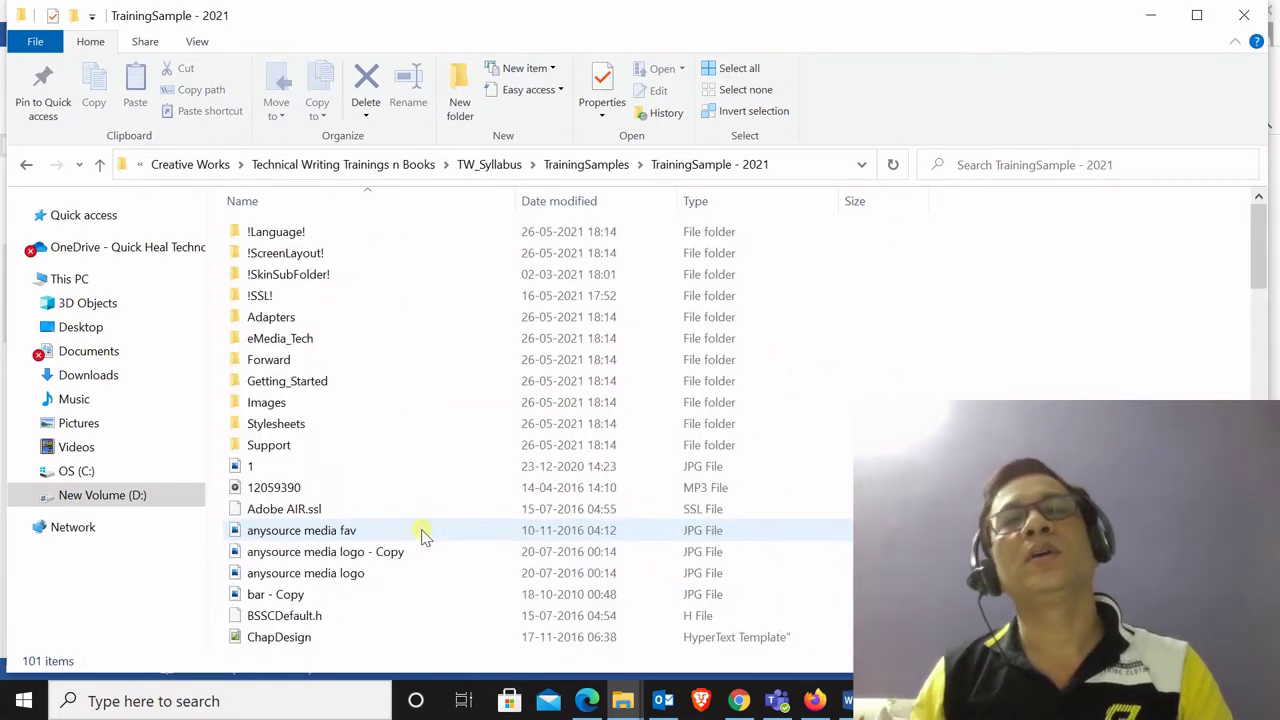
{"action": "scroll", "coordinate": [421, 537], "scroll_direction": "down", "scroll_amount": 3}
{"action": "scroll", "coordinate": [421, 537], "scroll_direction": "down", "scroll_amount": 6}
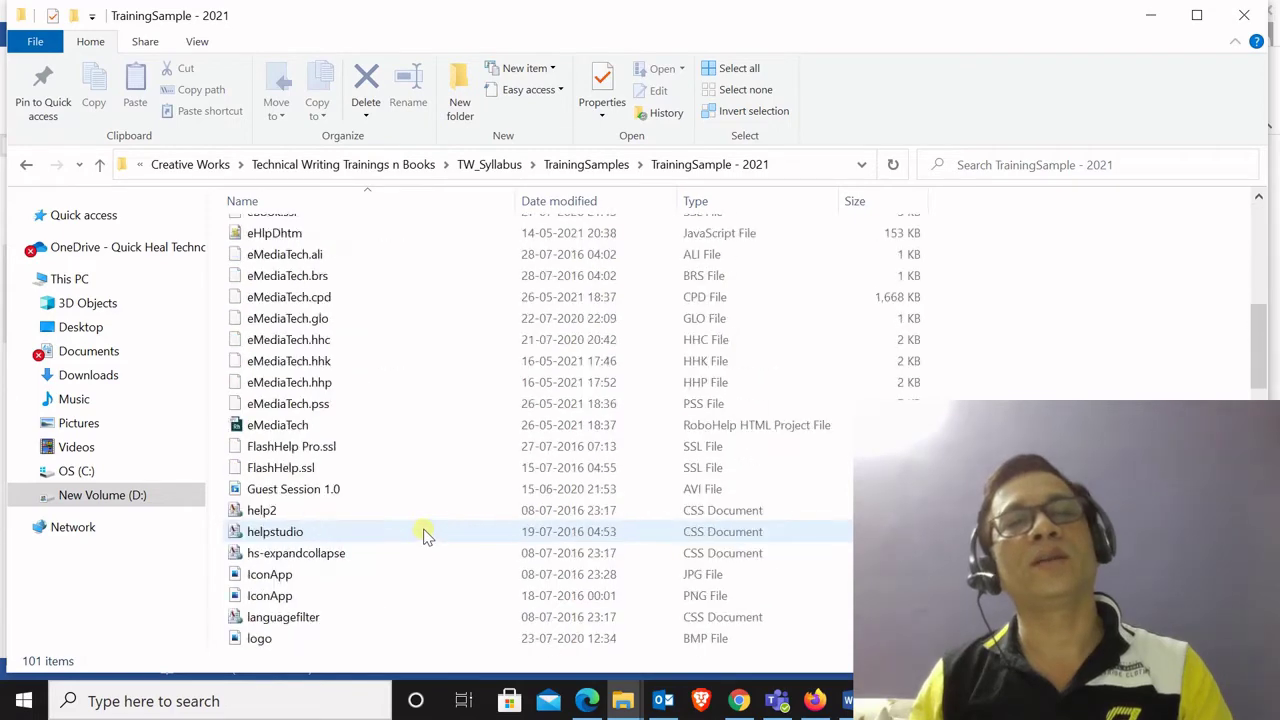
{"action": "scroll", "coordinate": [421, 537], "scroll_direction": "down", "scroll_amount": 2}
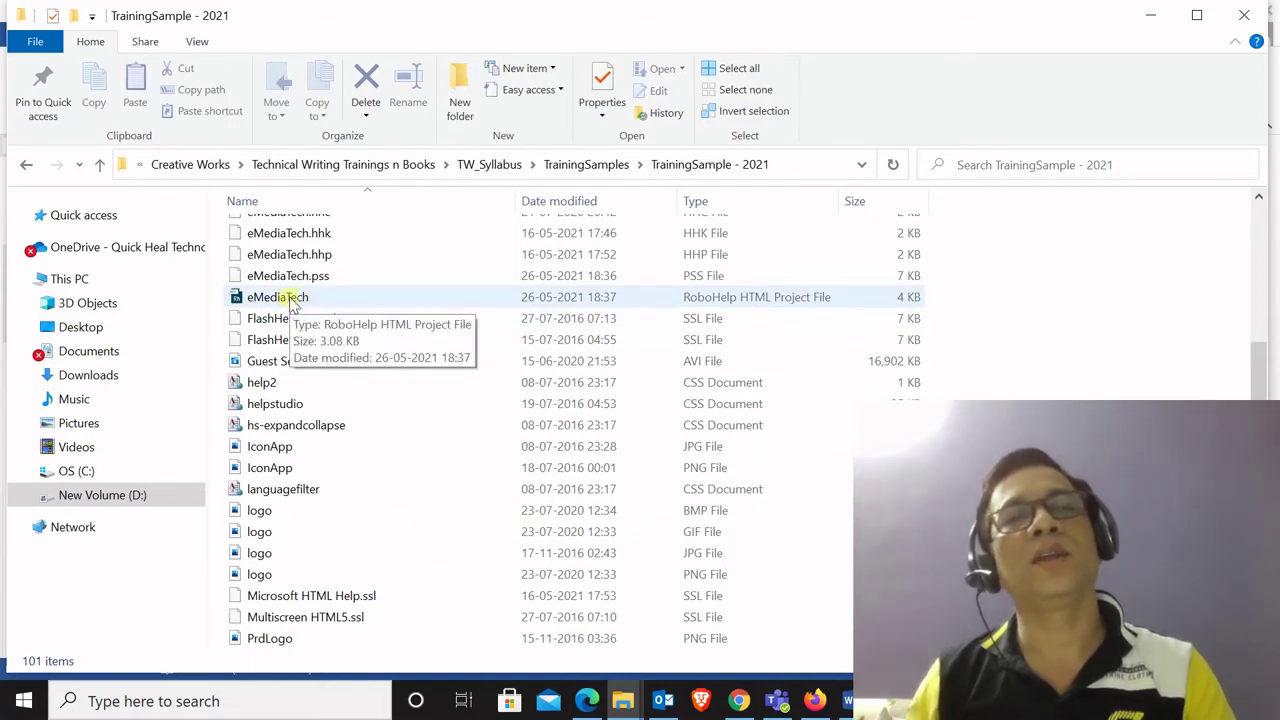
Launch eMediaTech.xpj in RoboHelp, expand Project Files, and open the Welcome topic in Design view
{"action": "double_click", "coordinate": [291, 301]}
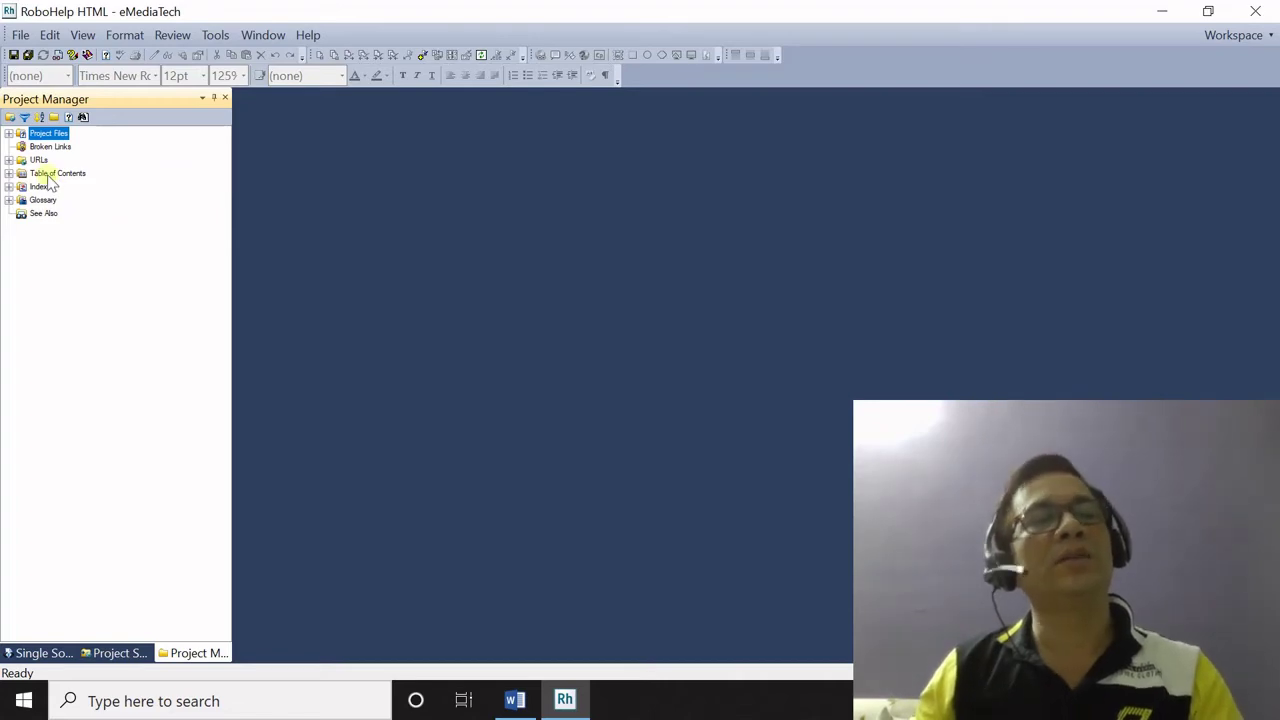
{"action": "left_click", "coordinate": [9, 133]}
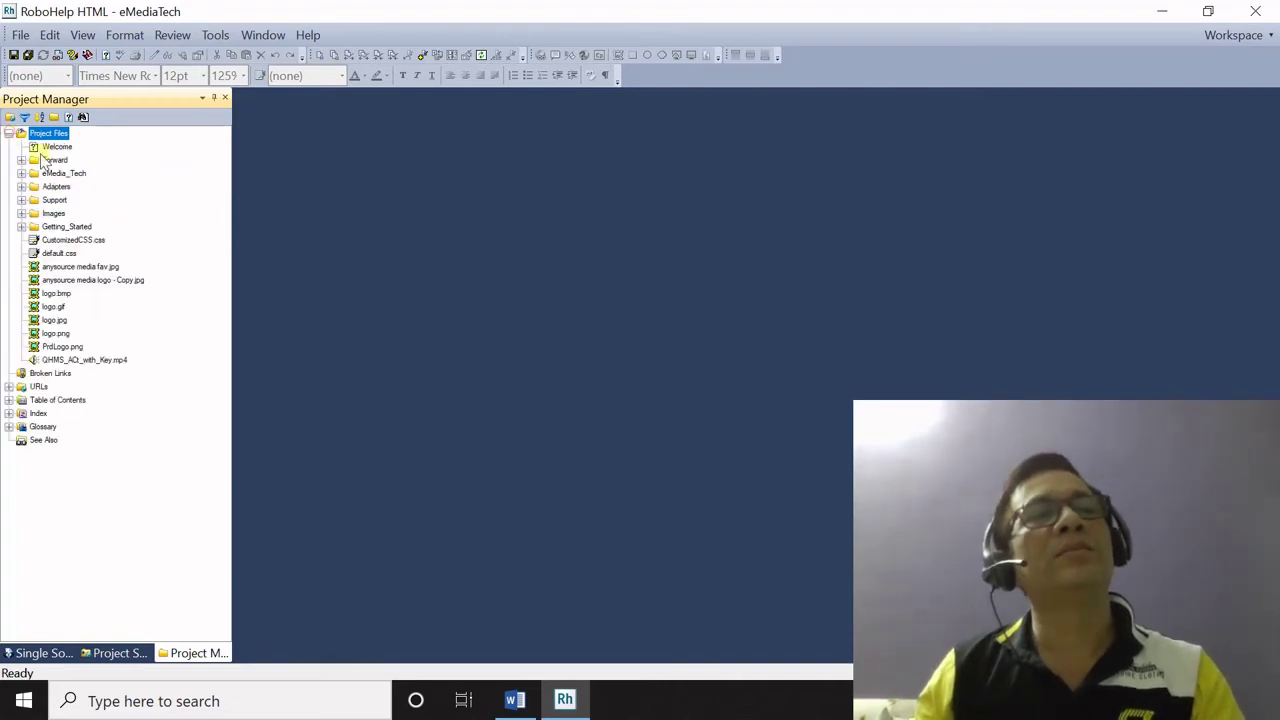
{"action": "double_click", "coordinate": [57, 146]}
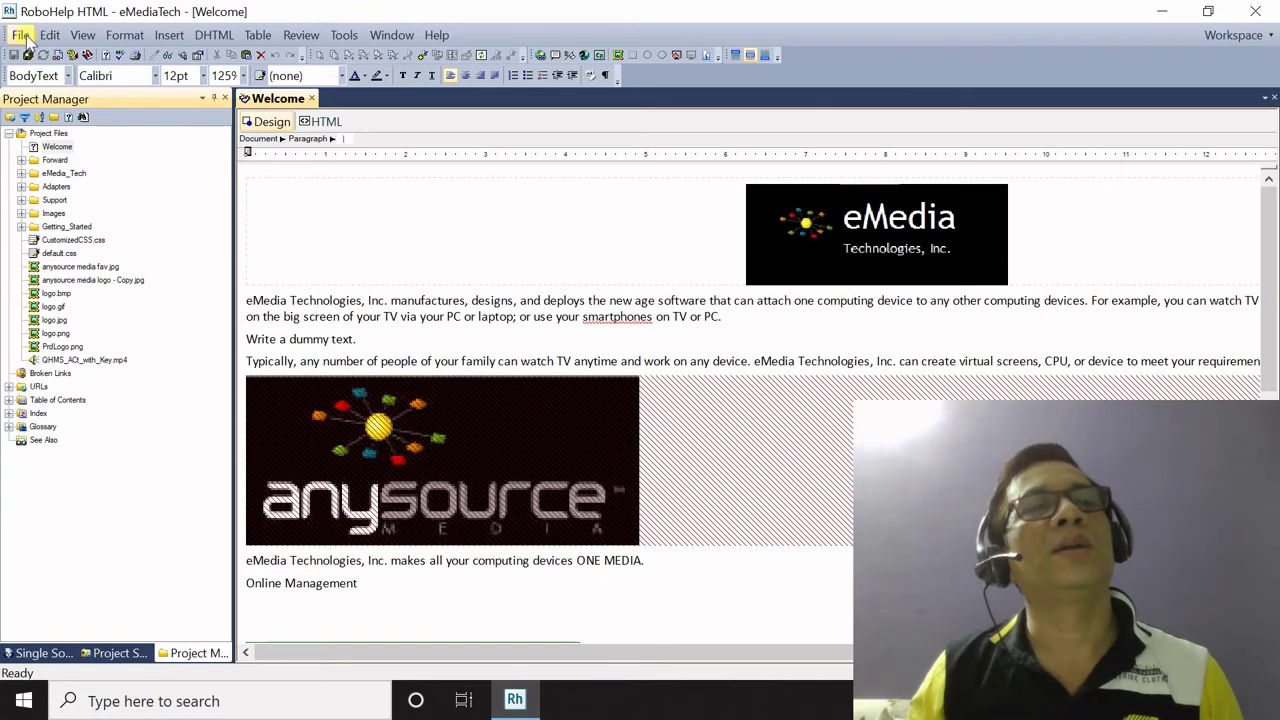
{"action": "left_click", "coordinate": [26, 37]}
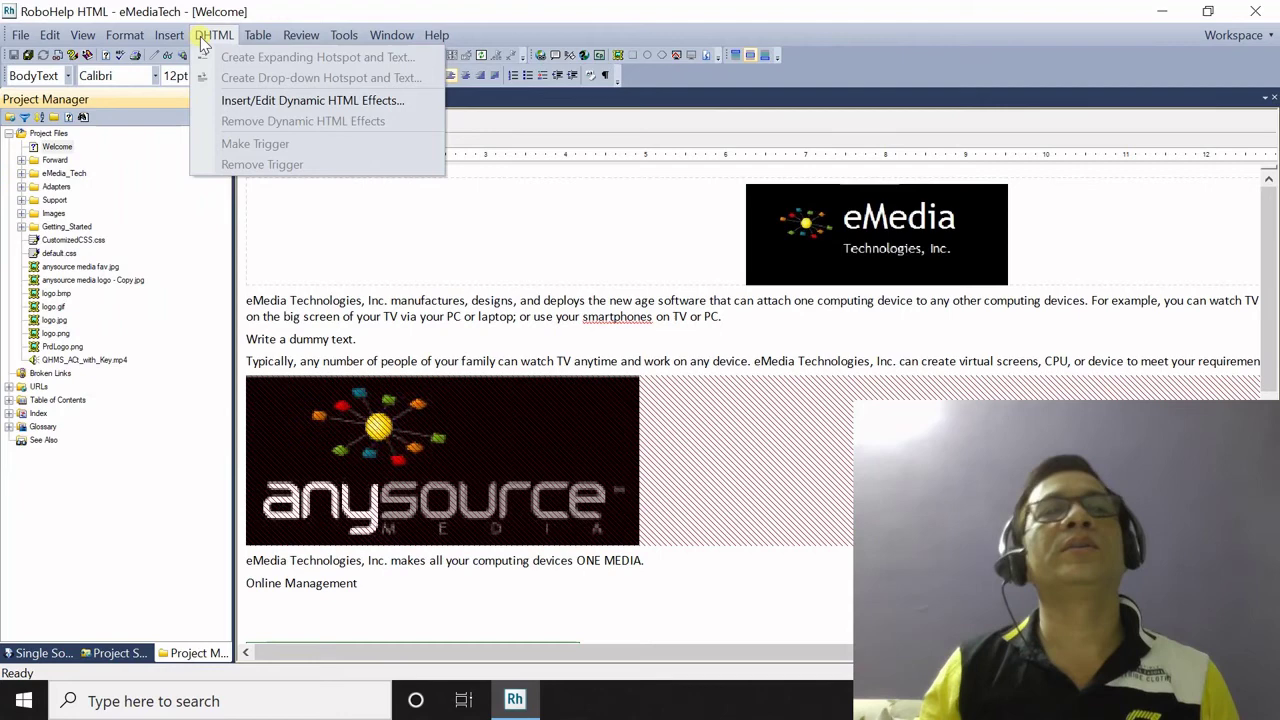
{"action": "left_click", "coordinate": [345, 38]}
{"action": "left_click", "coordinate": [391, 35]}
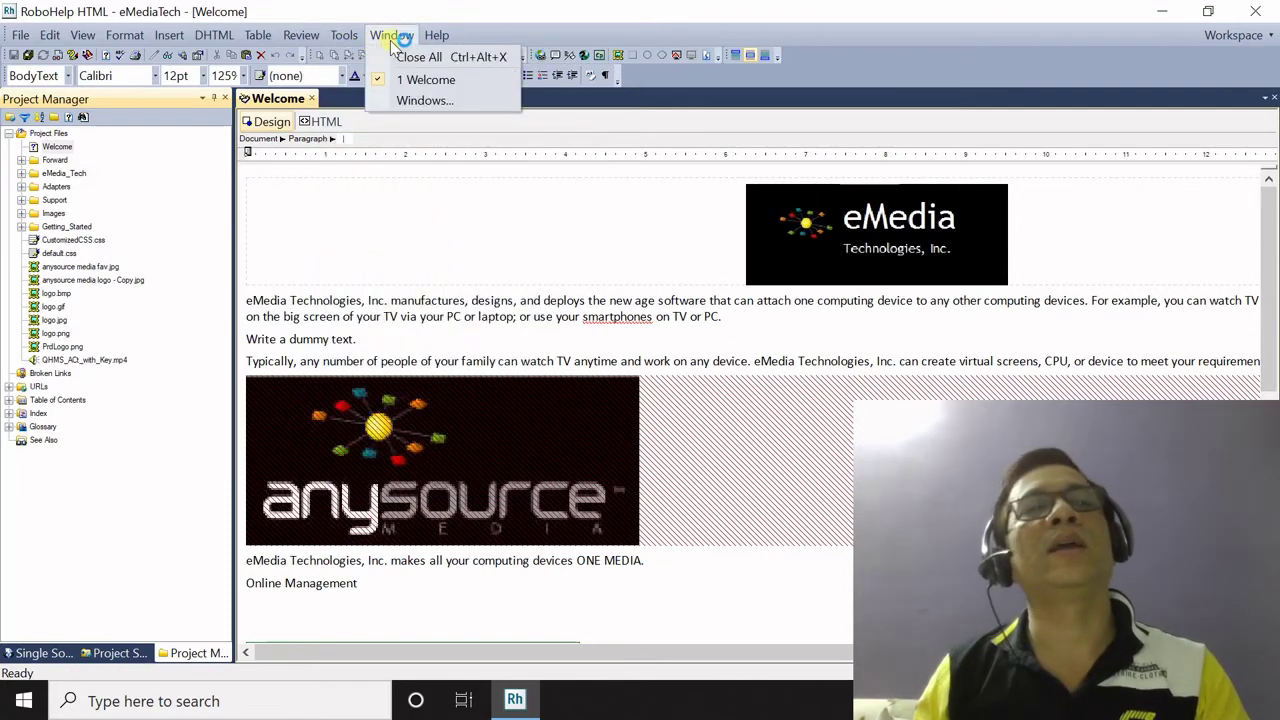
{"action": "left_click", "coordinate": [436, 35]}
{"action": "left_click", "coordinate": [20, 35]}
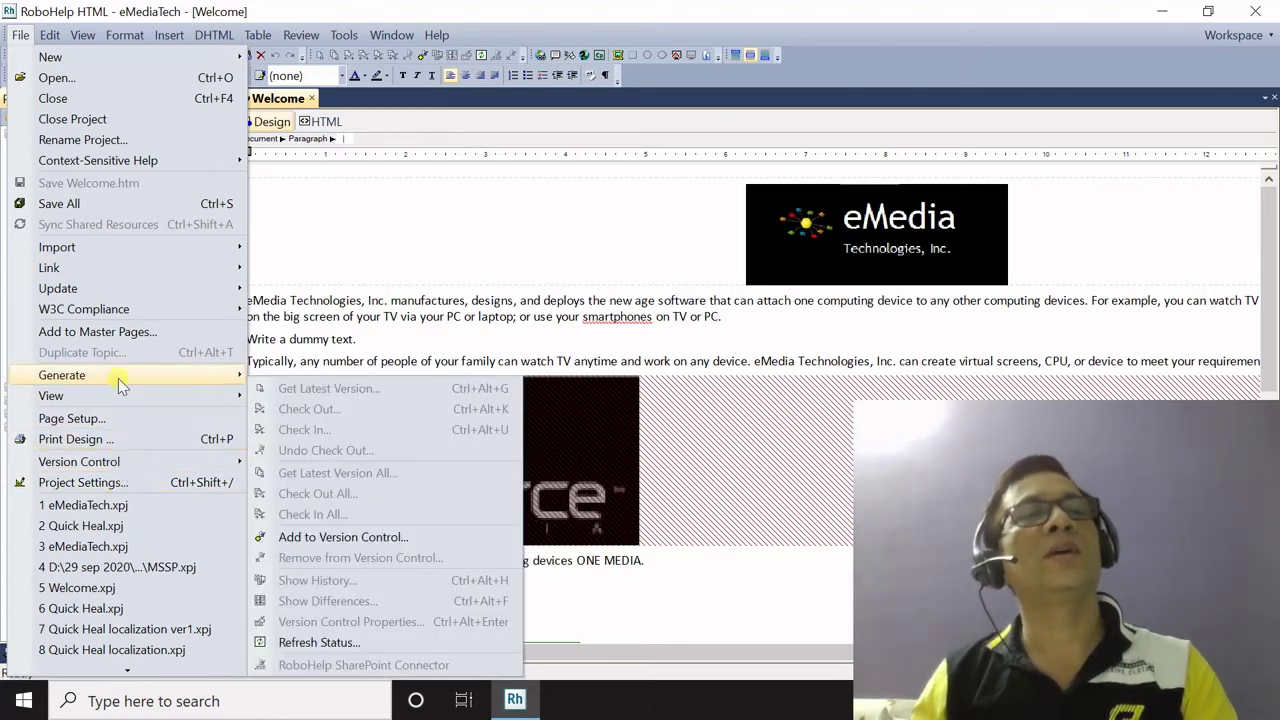
{"action": "mouse_move", "coordinate": [62, 375]}
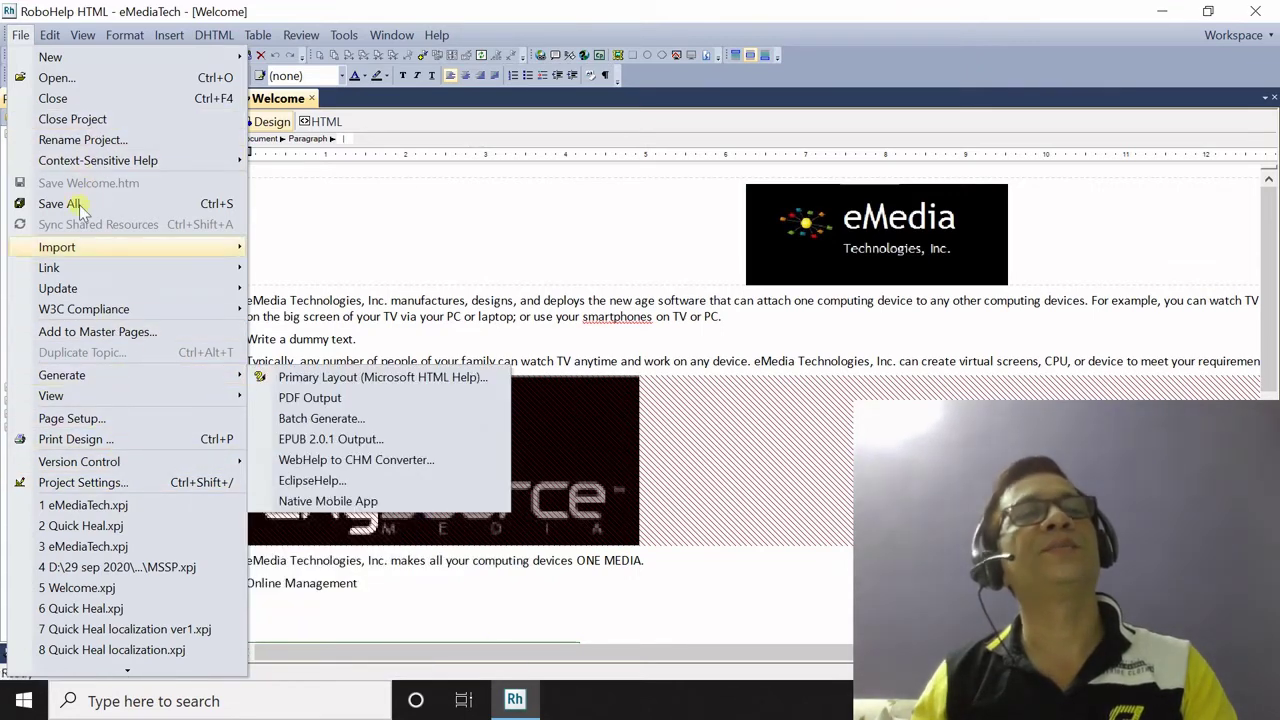
{"action": "left_click", "coordinate": [85, 37]}
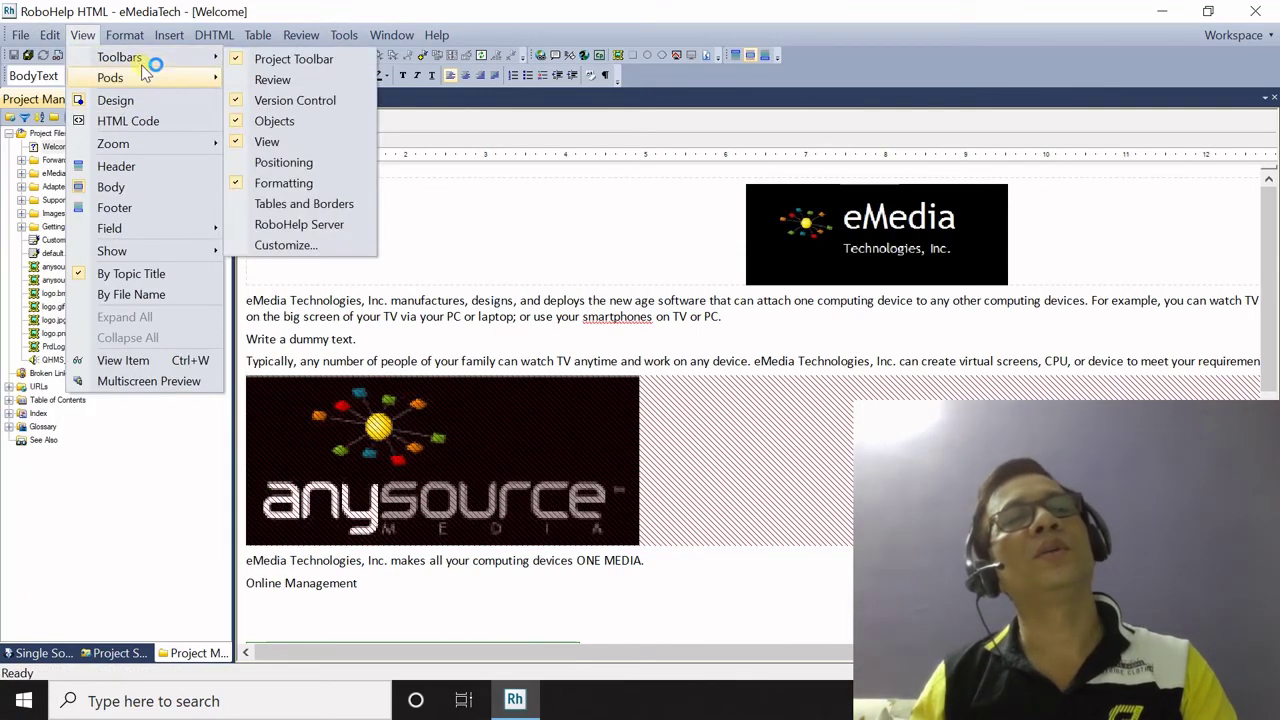
{"action": "mouse_move", "coordinate": [168, 35]}
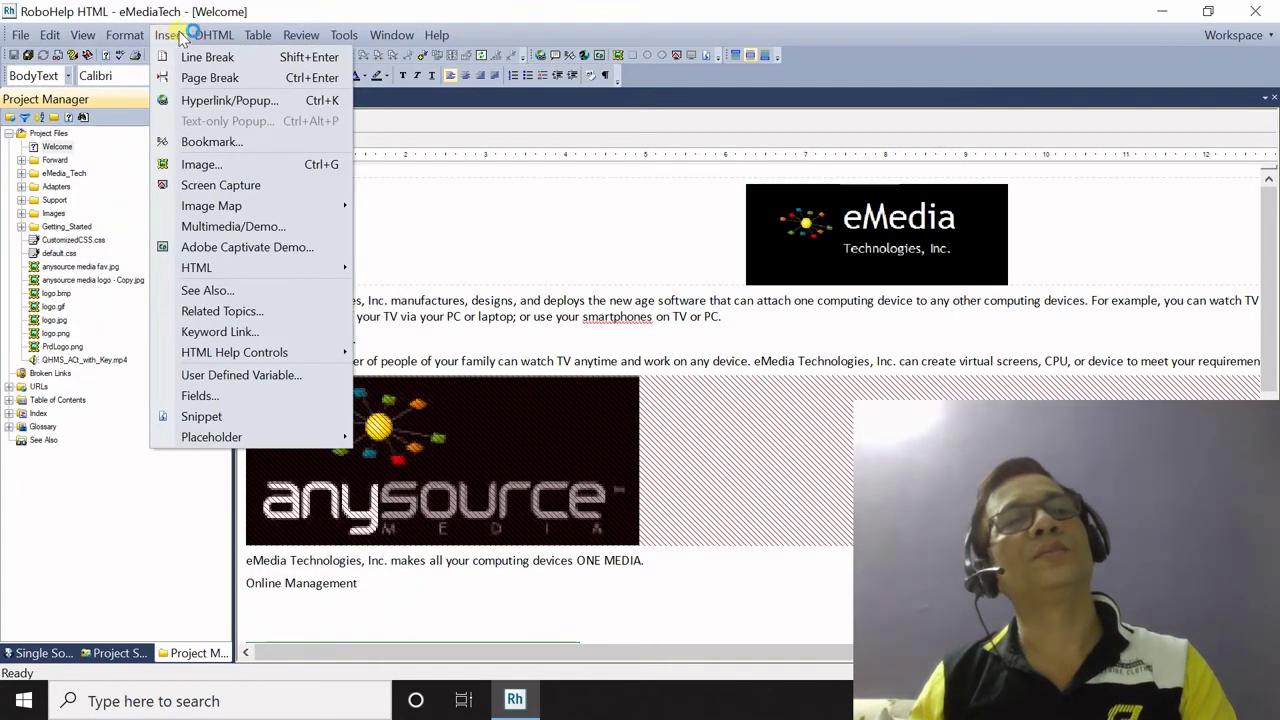
{"action": "left_click", "coordinate": [210, 35]}
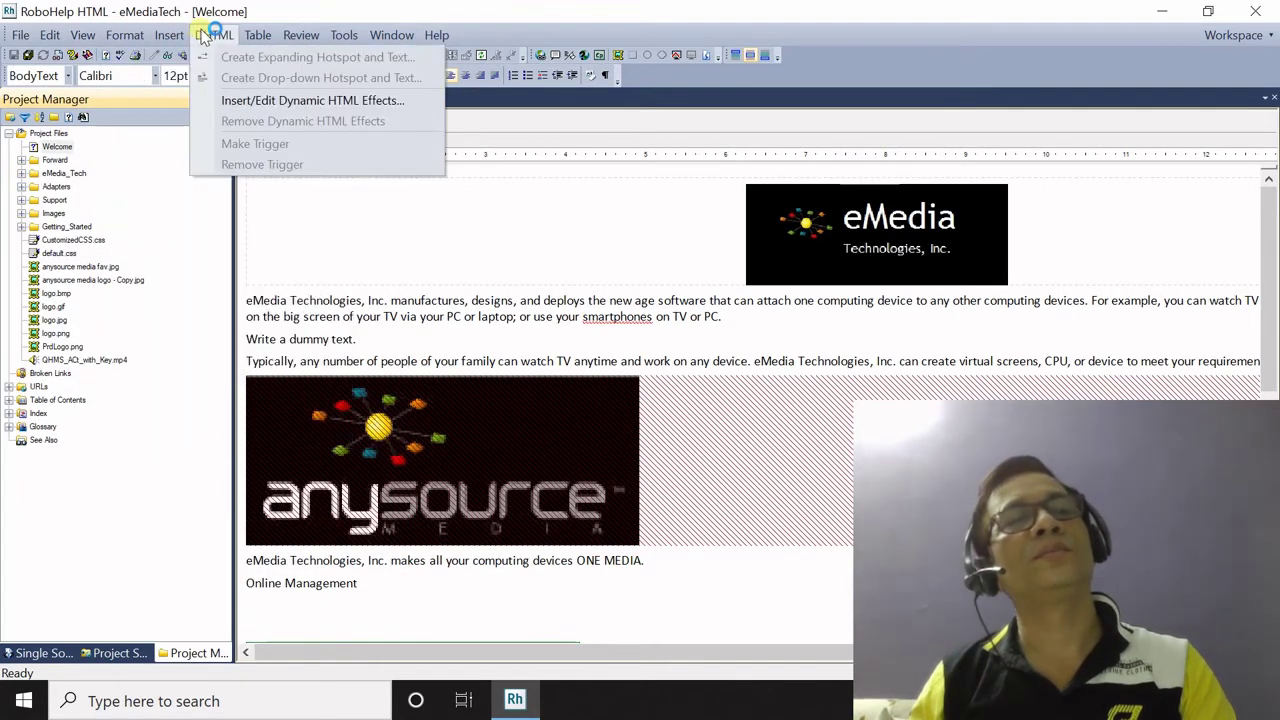
{"action": "left_click", "coordinate": [368, 303]}
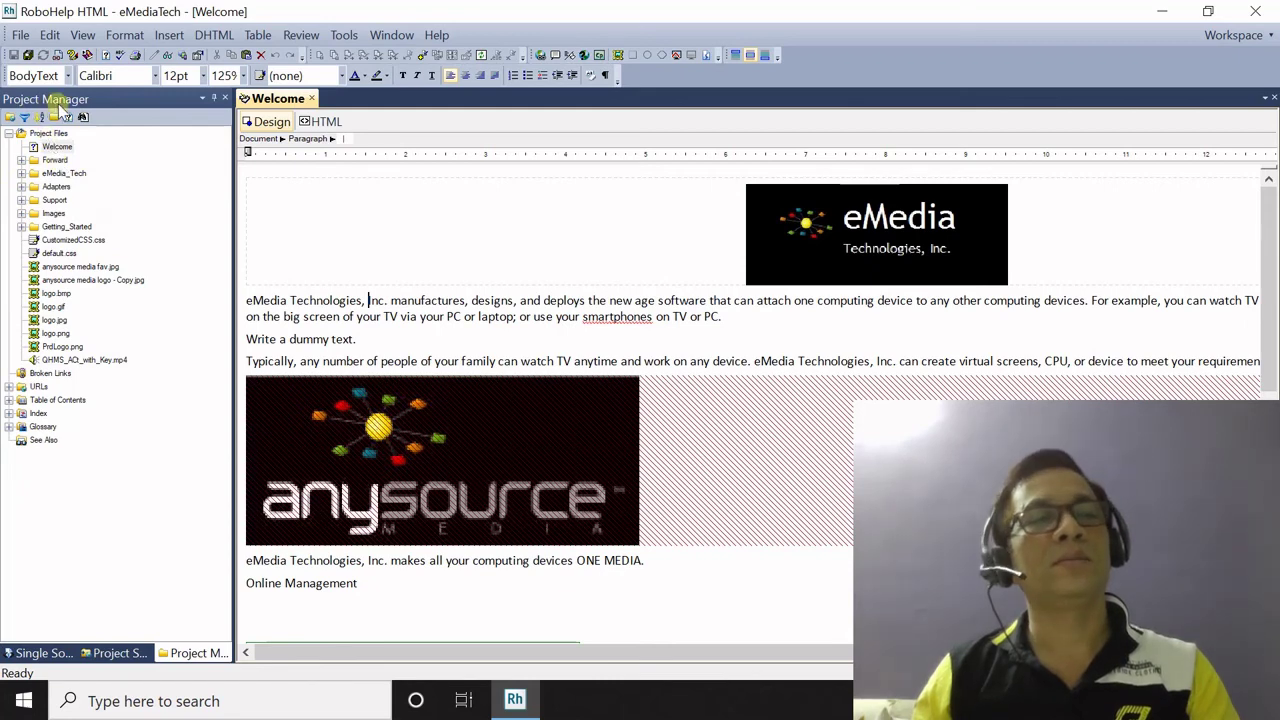
{"action": "left_click", "coordinate": [125, 652]}
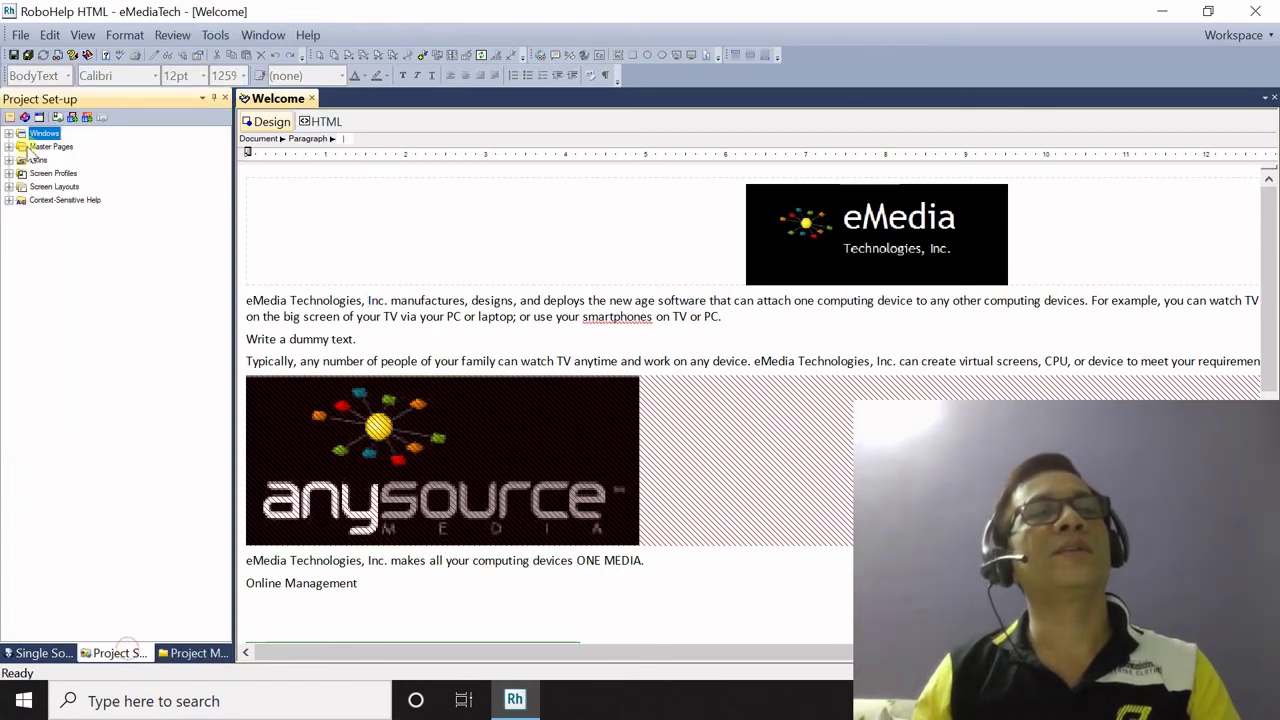
{"action": "left_click", "coordinate": [48, 651]}
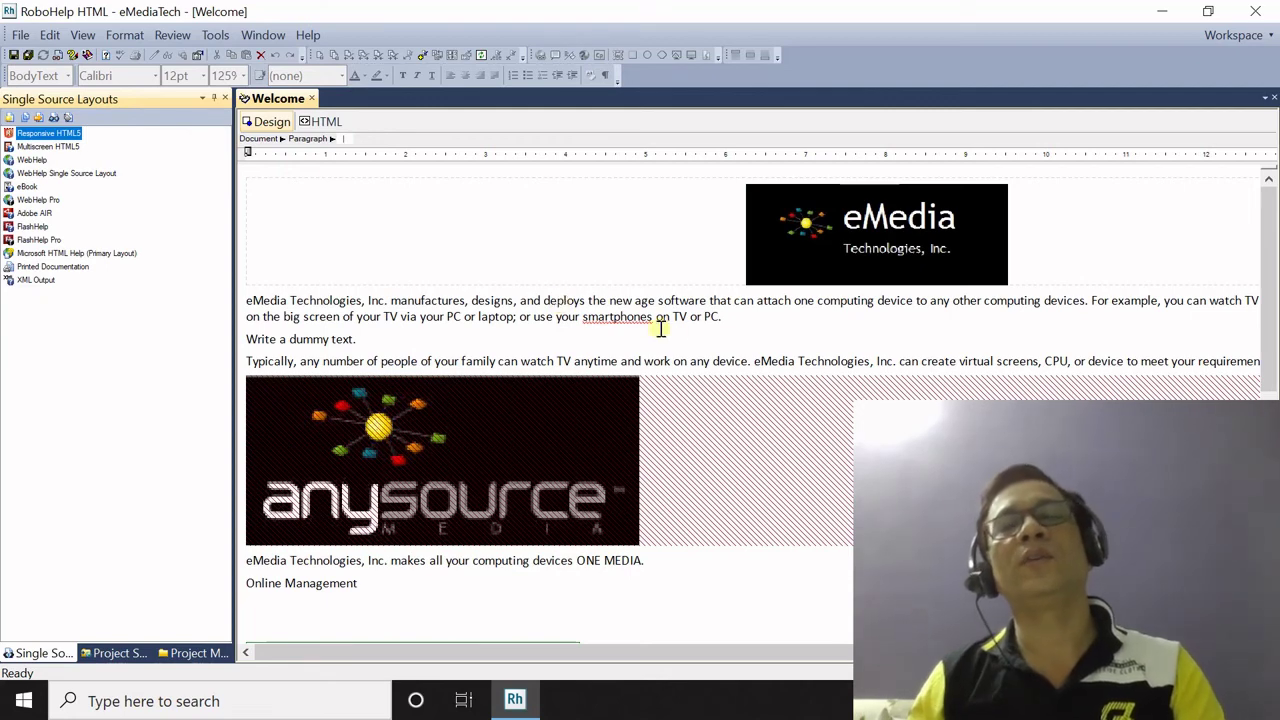
{"action": "left_click", "coordinate": [697, 318]}
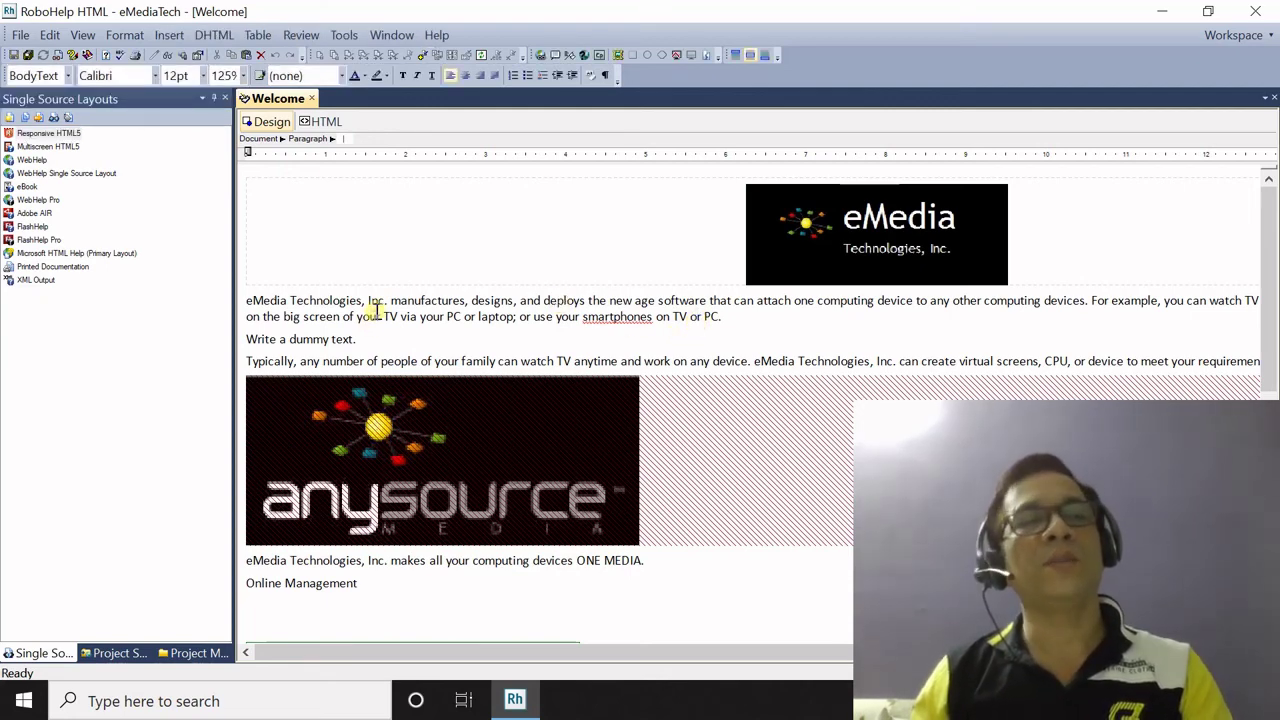
{"action": "left_click", "coordinate": [199, 650]}
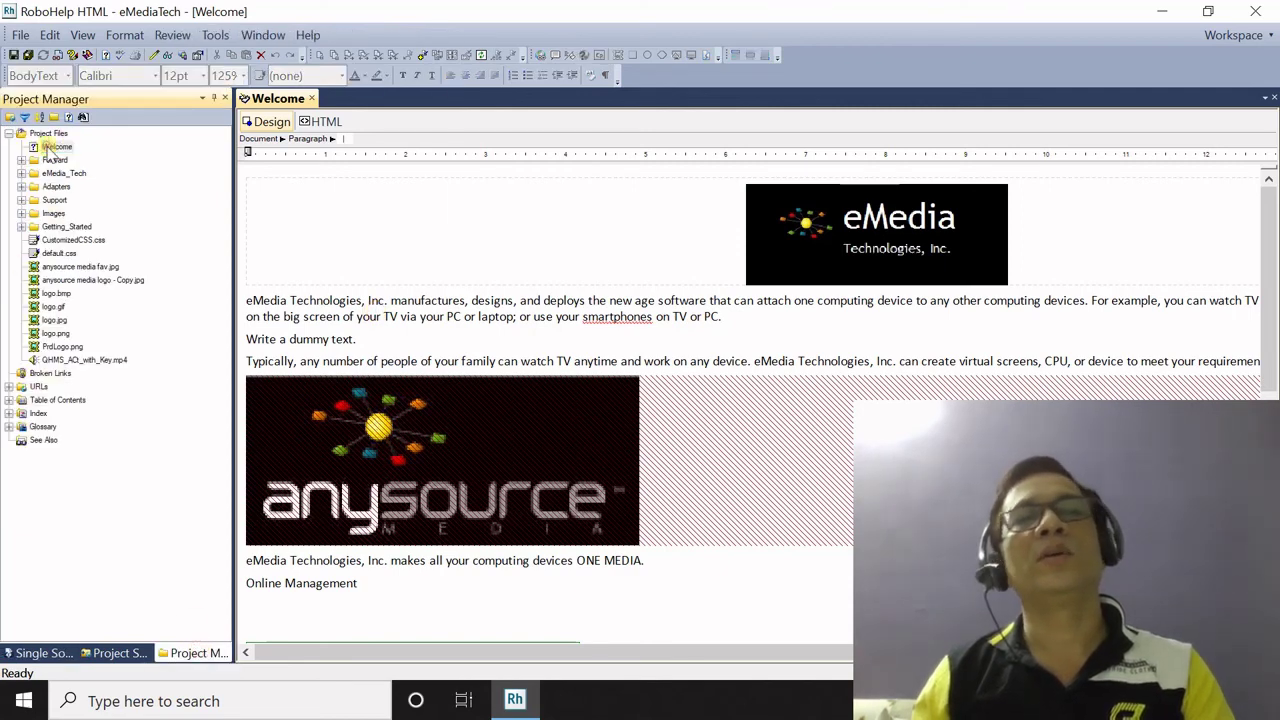
{"action": "left_click", "coordinate": [597, 316]}
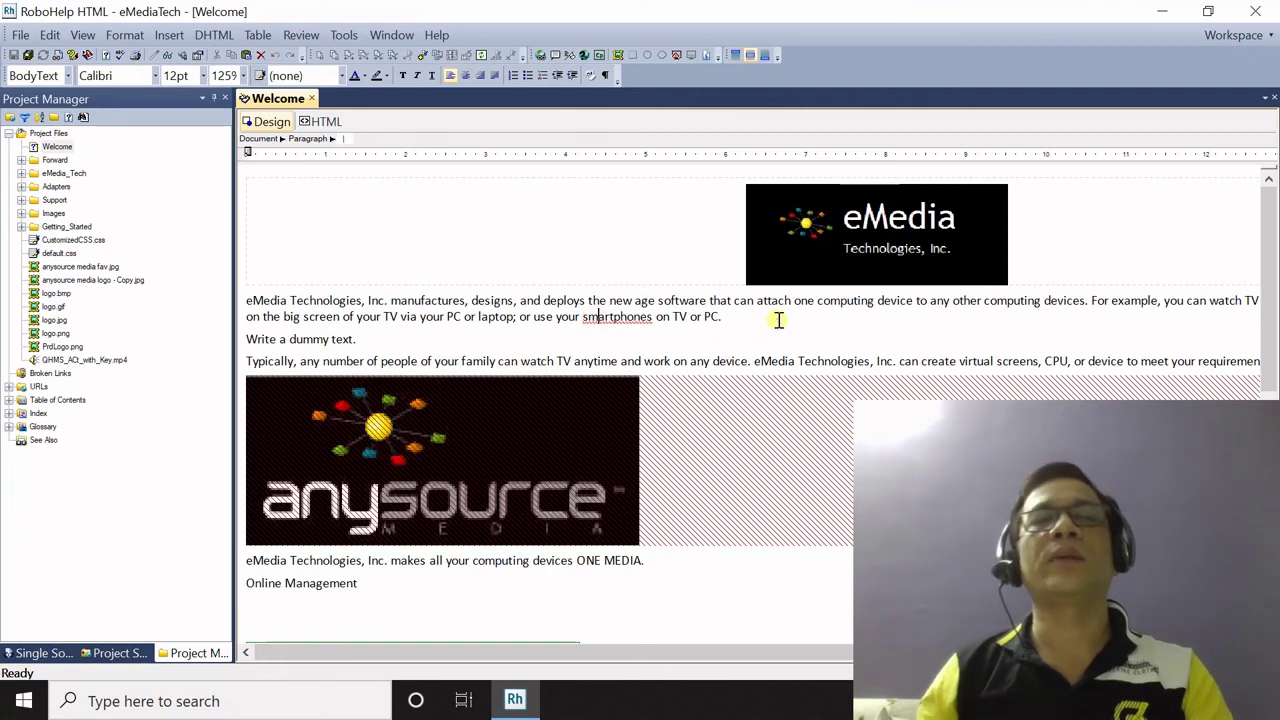